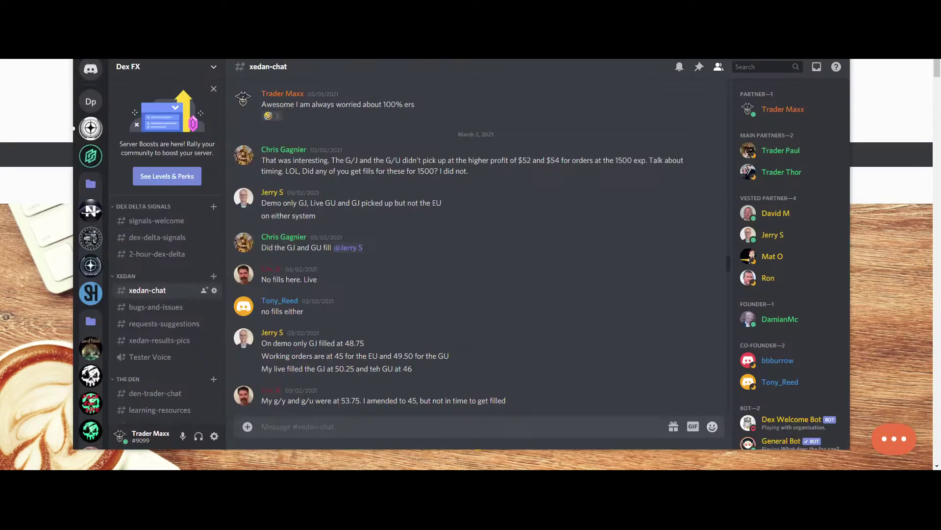
Step: Go to the dex-delta-signals channel in Discord and highlight the 4:00 AM GBPUSD signal
scroll(166, 378, "down", 1)
scroll(164, 383, "down", 5)
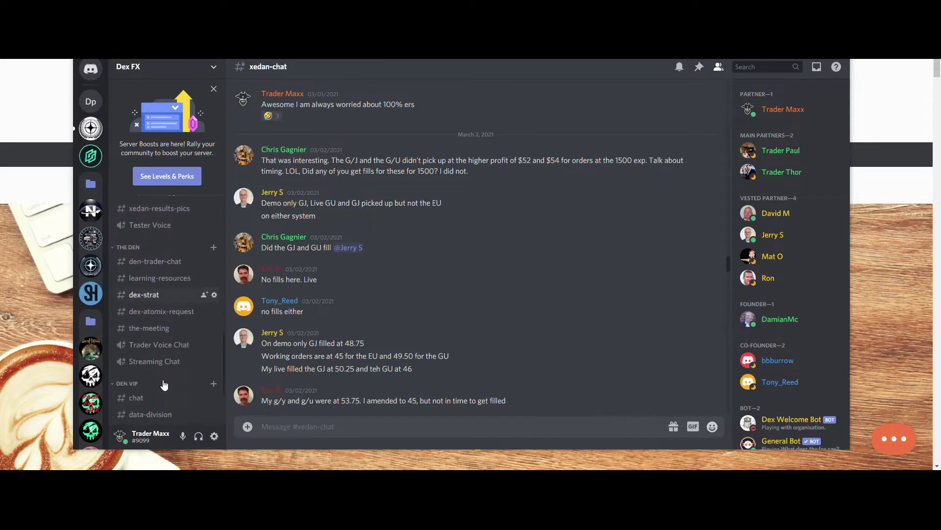
scroll(164, 383, "down", 6)
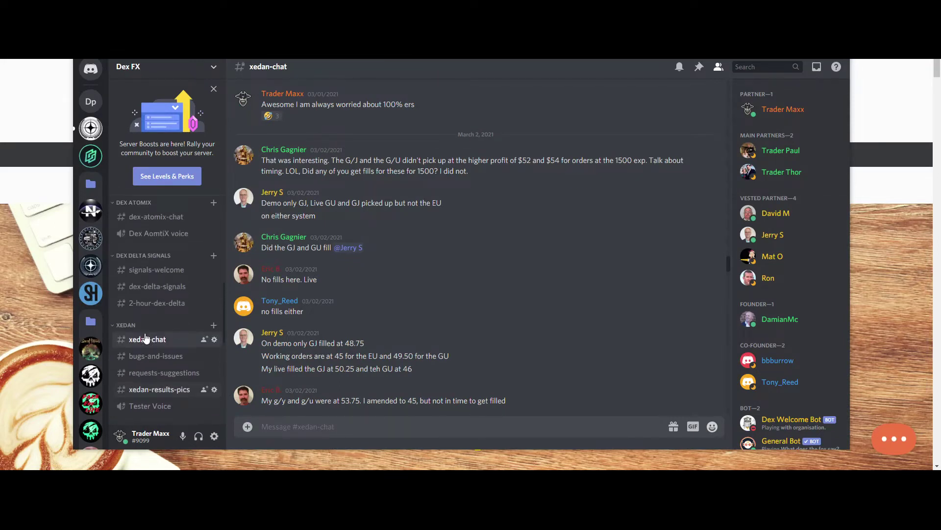
left_click(157, 287)
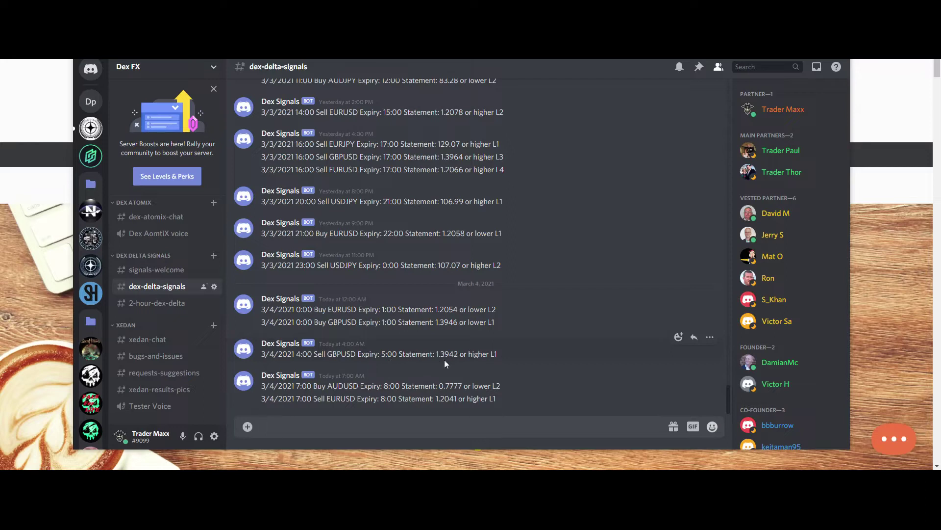
left_click_drag(497, 357, 267, 356)
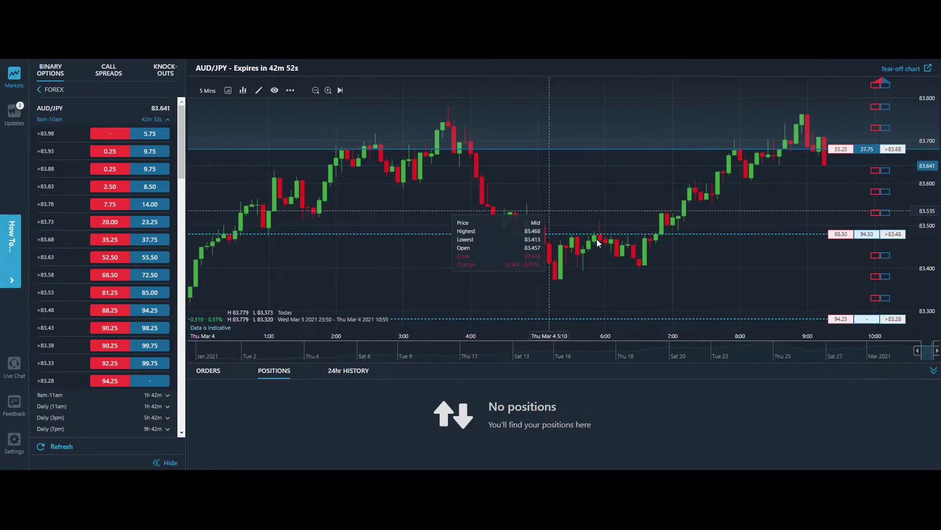
left_click(50, 90)
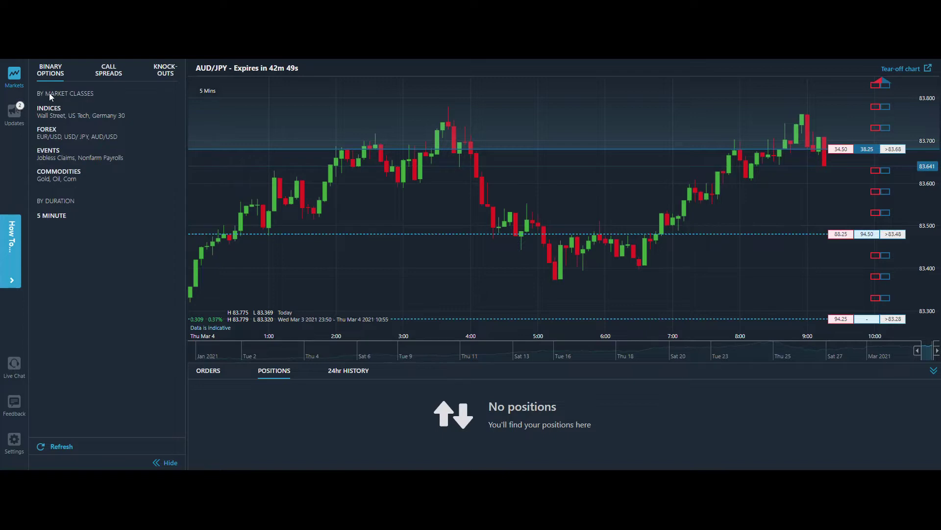
left_click(49, 134)
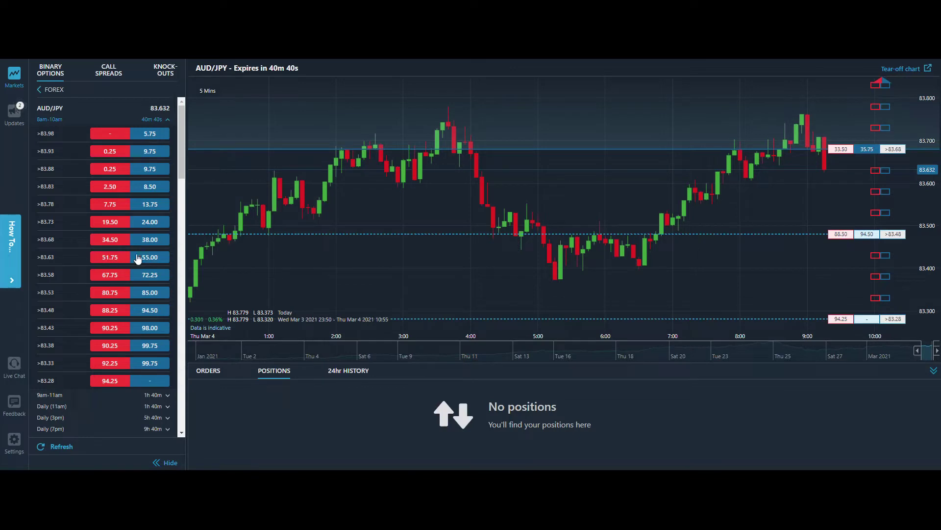
left_click(112, 257)
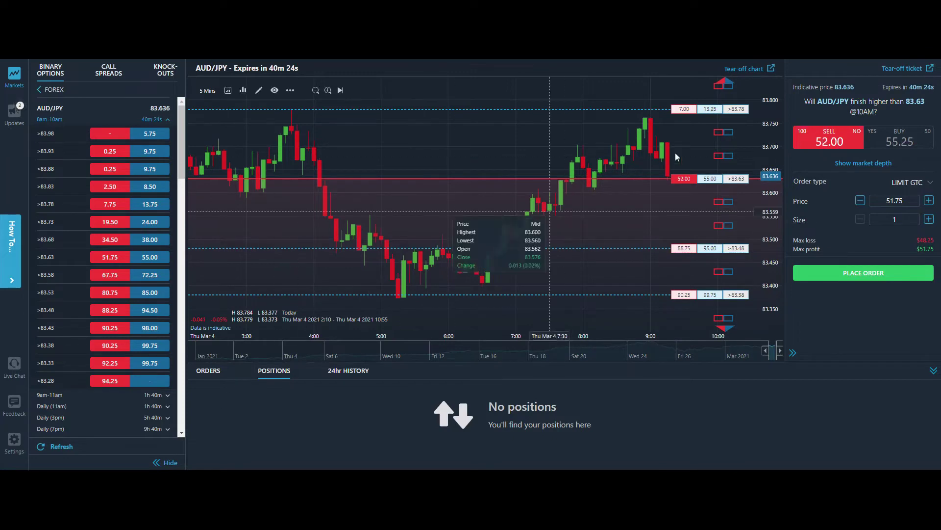
Step: Change the >83.63 sell price from 51.75 to 45 and place the order
left_click(889, 200)
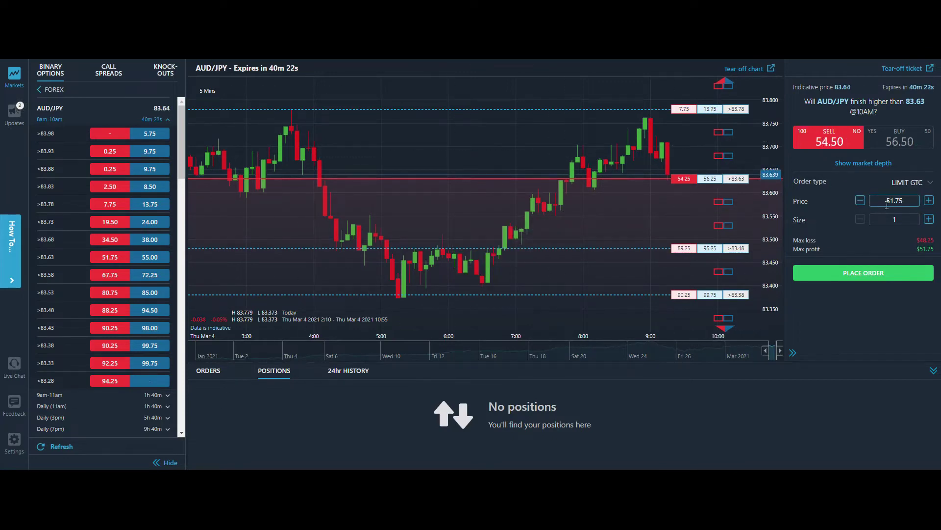
double_click(910, 200)
type("45")
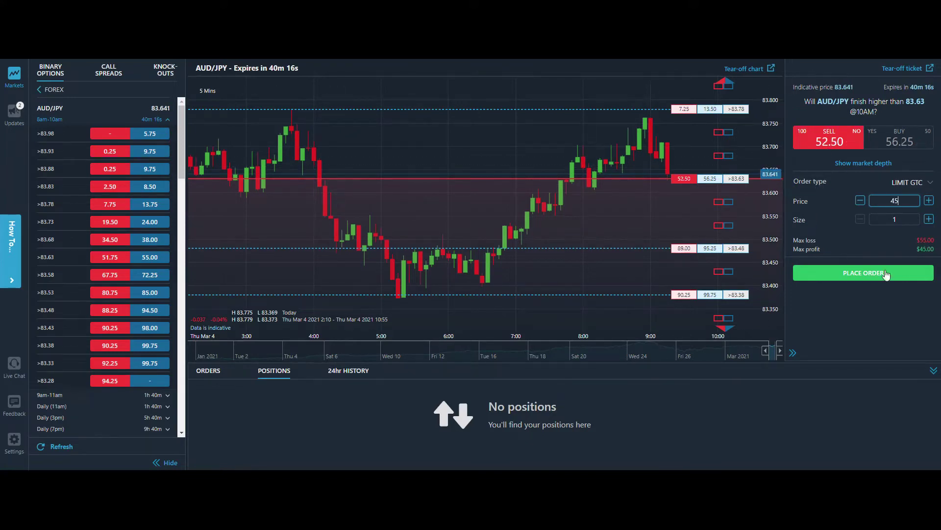
left_click(858, 276)
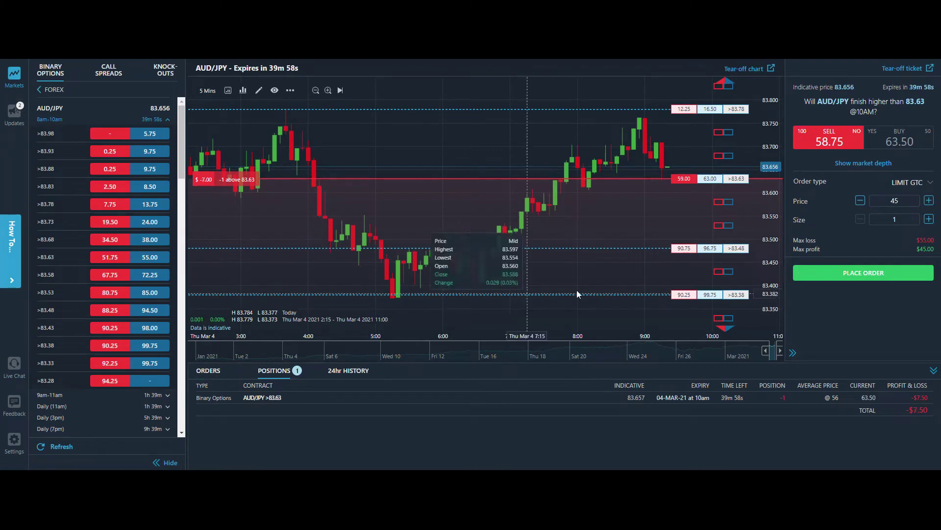
Step: Show the Market and Limit GTC order type options on the AUD/JPY >83.63 ticket
left_click(930, 183)
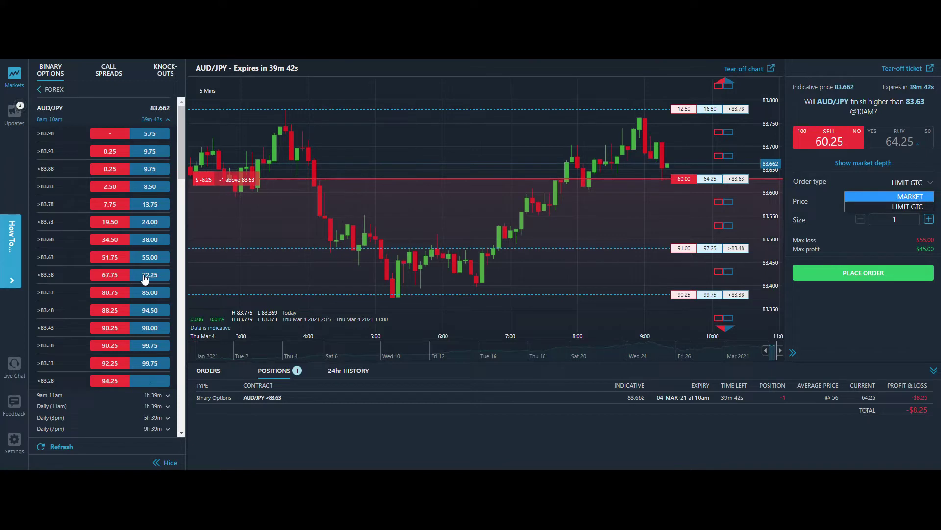
Step: Set up a buy ticket for the >83.68 contract and place it at limit price 55
left_click(64, 277)
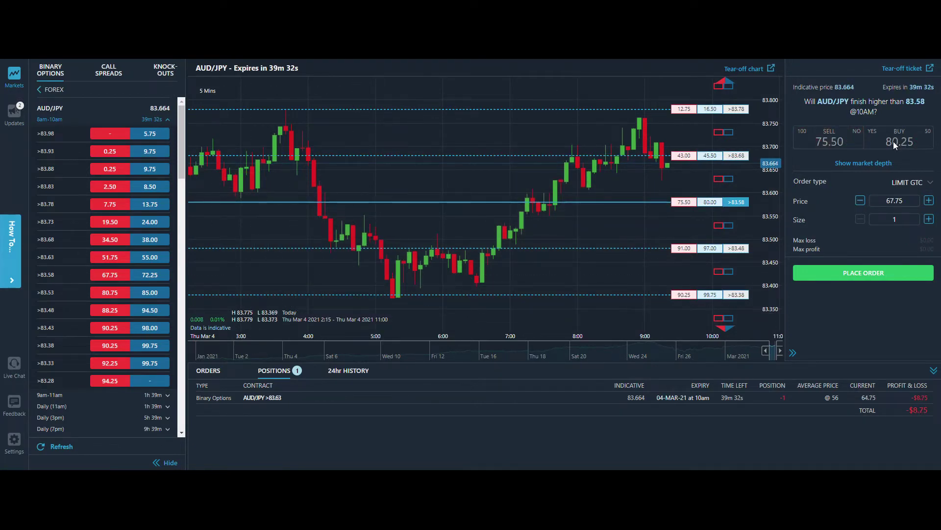
left_click(143, 242)
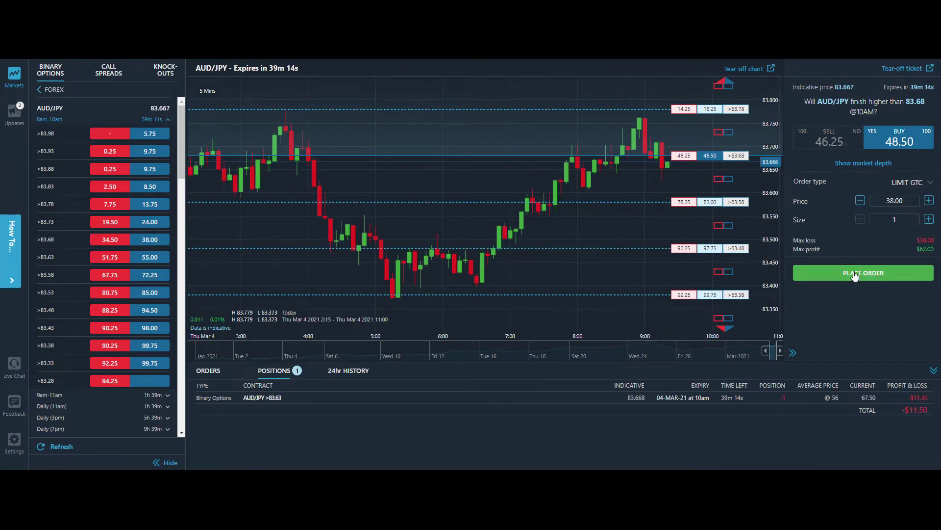
left_click(870, 200)
type("5")
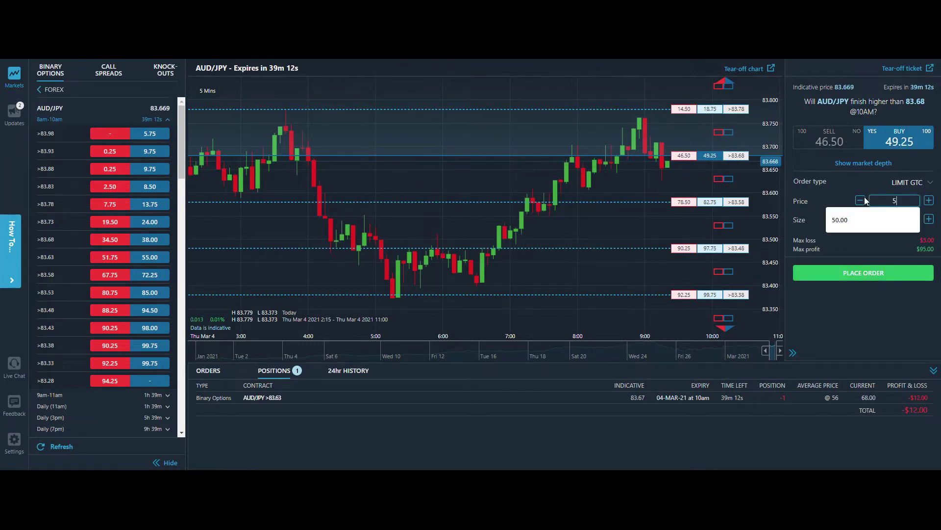
type("5")
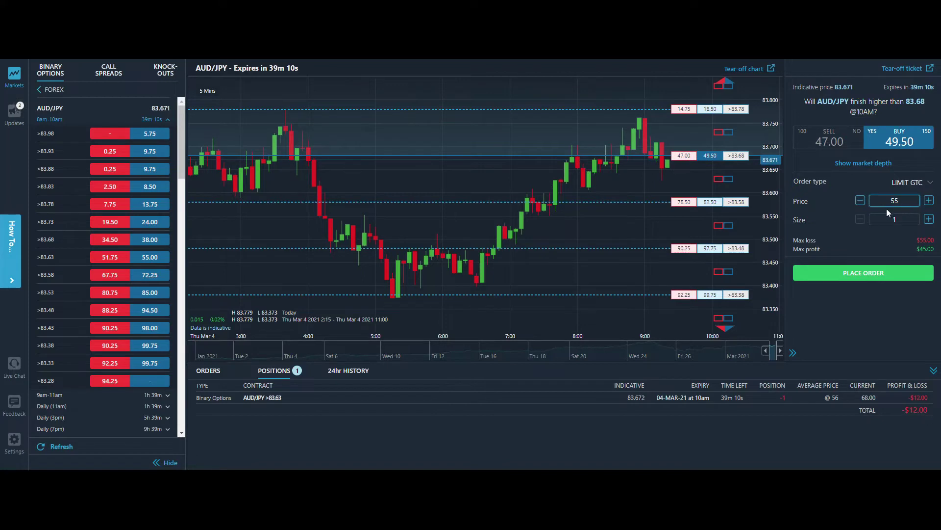
left_click(875, 273)
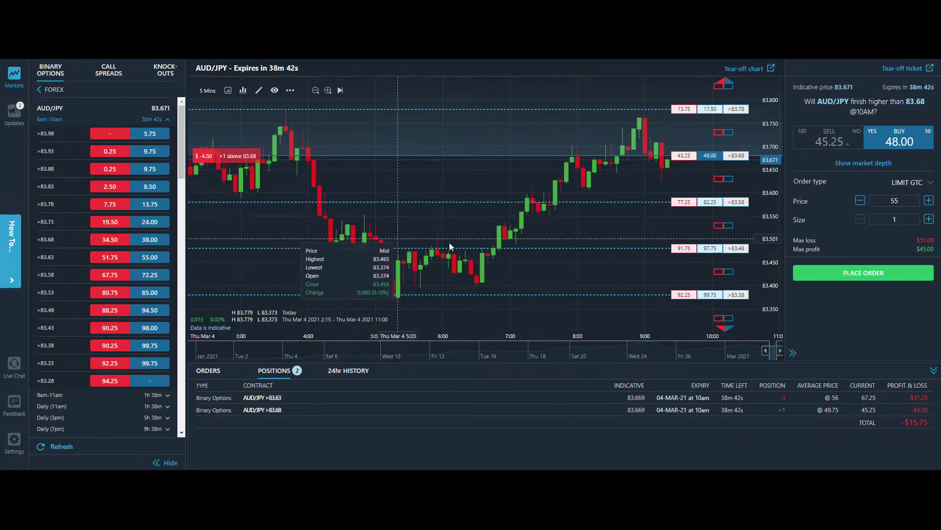
Step: Pan the AUD/JPY candlestick chart left to show the latest candles through 13:00
left_click_drag(568, 174, 464, 175)
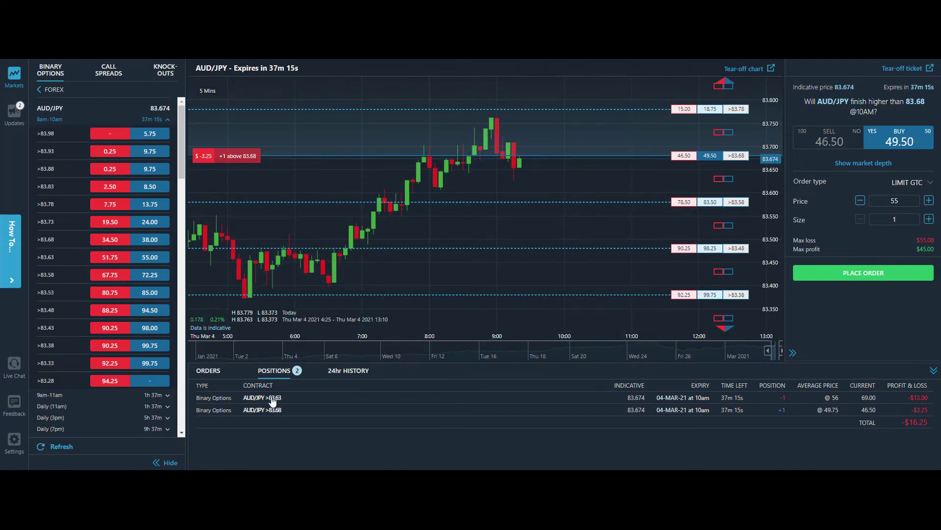
Step: Sell one >83.73 contract with a limit of 45, then show the working orders list
left_click(104, 223)
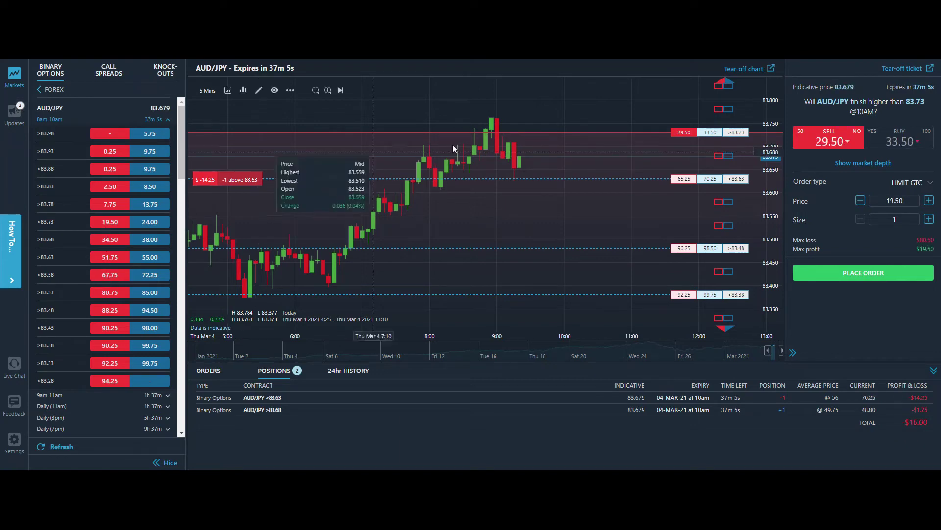
left_click(894, 200)
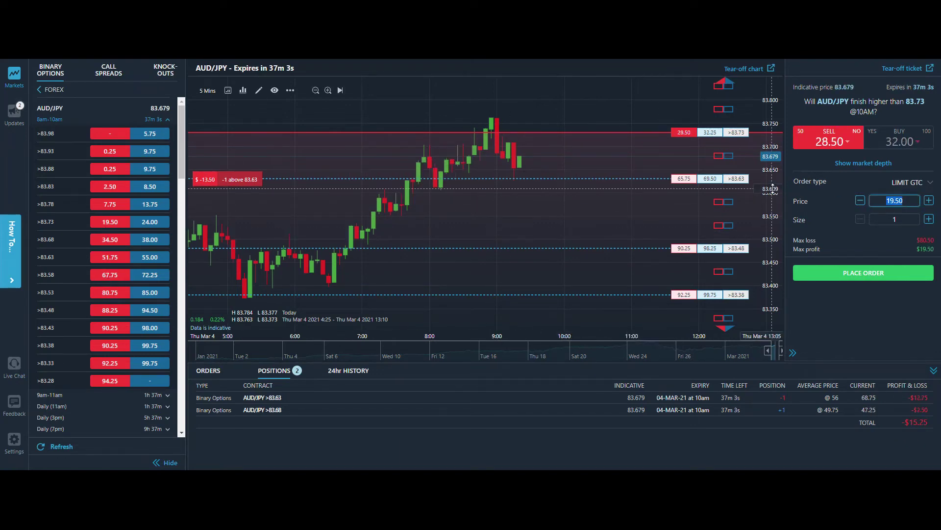
type("45")
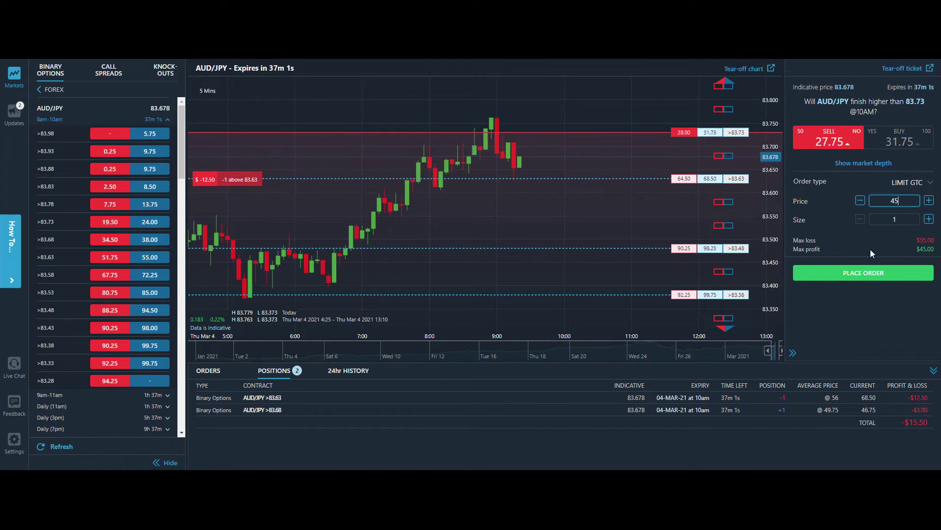
left_click(849, 278)
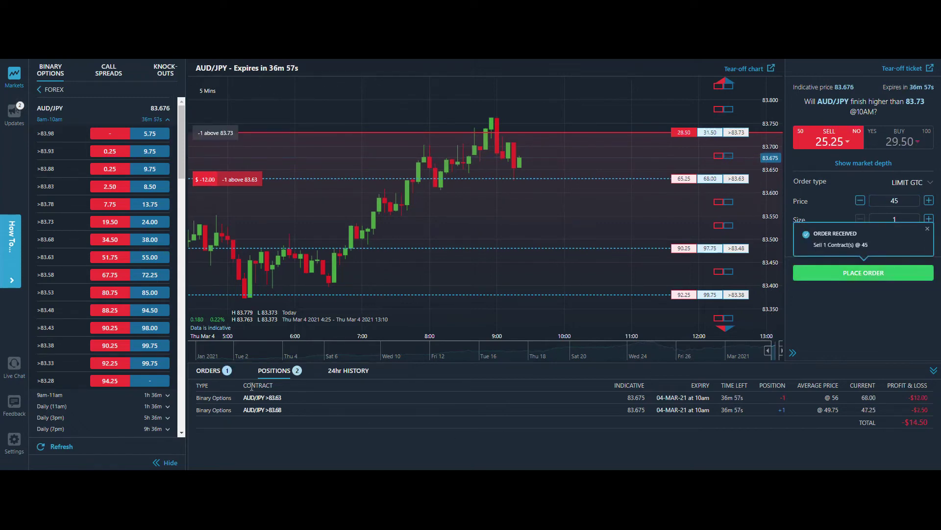
left_click(210, 374)
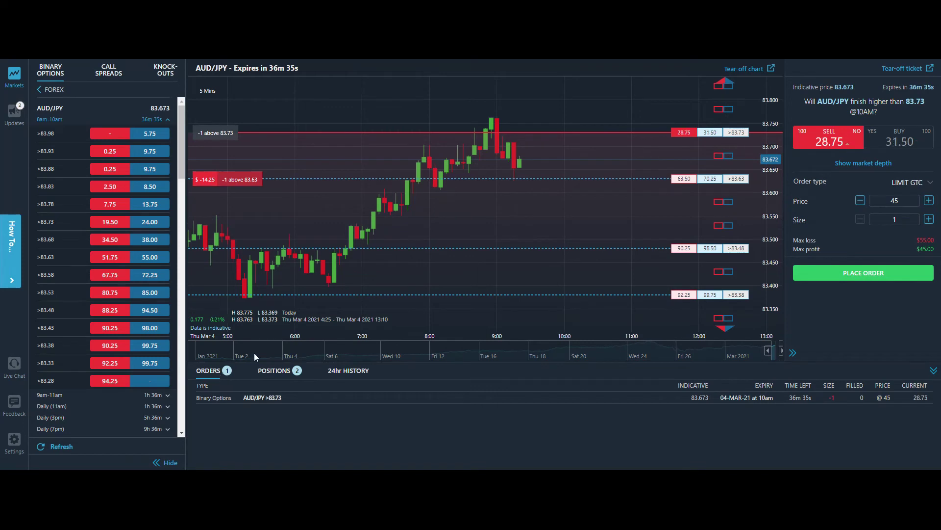
Step: Enter 28 as the >83.73 sell price, then switch the order type to Market
double_click(889, 200)
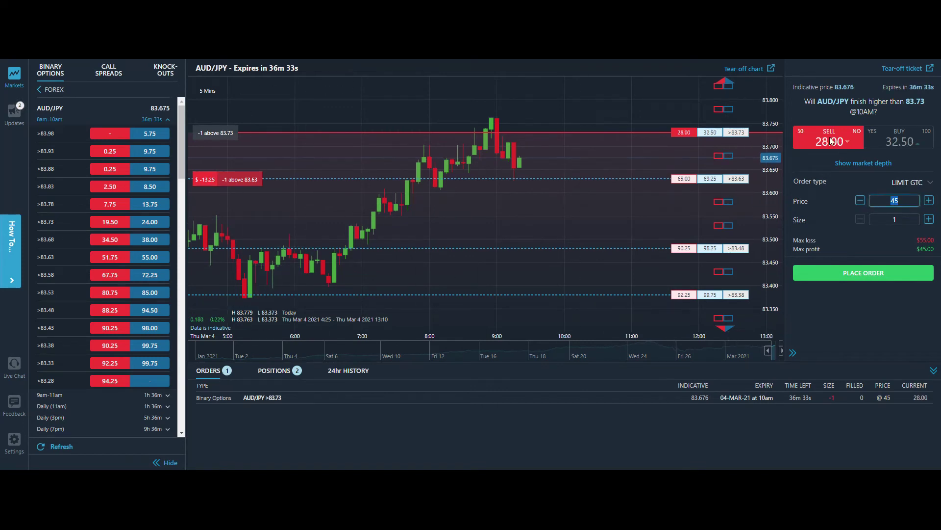
type("28")
left_click(930, 184)
left_click(912, 200)
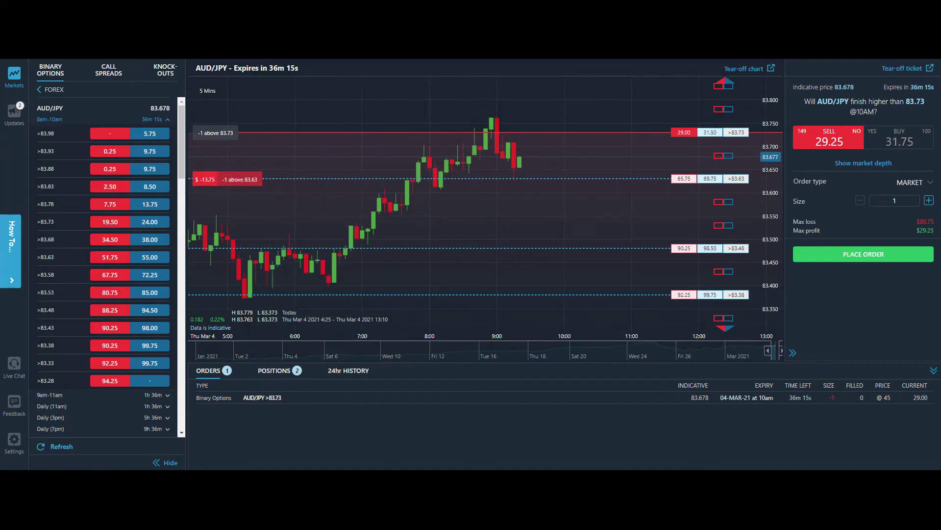
mouse_move(372, 486)
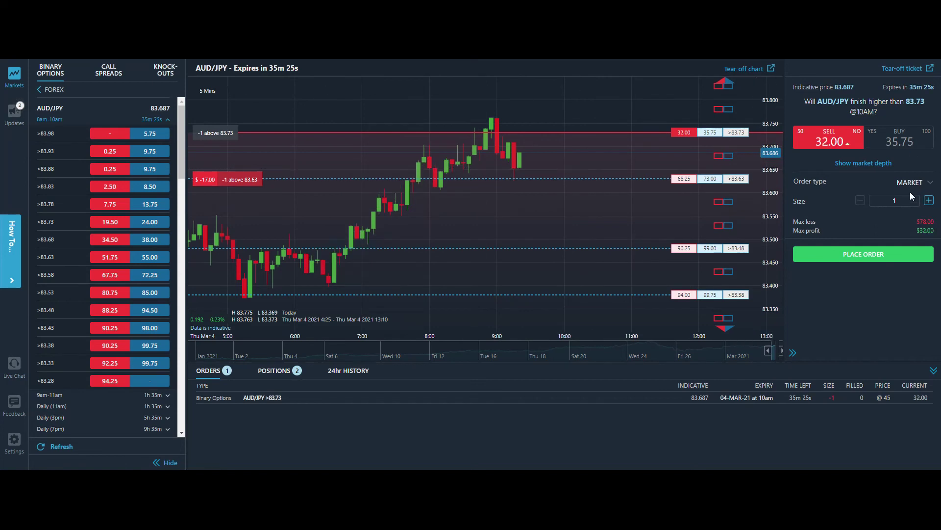
Step: Show the Positions list: short >83.63 at −$17.00 and long >83.68 at +$1.00
left_click(282, 376)
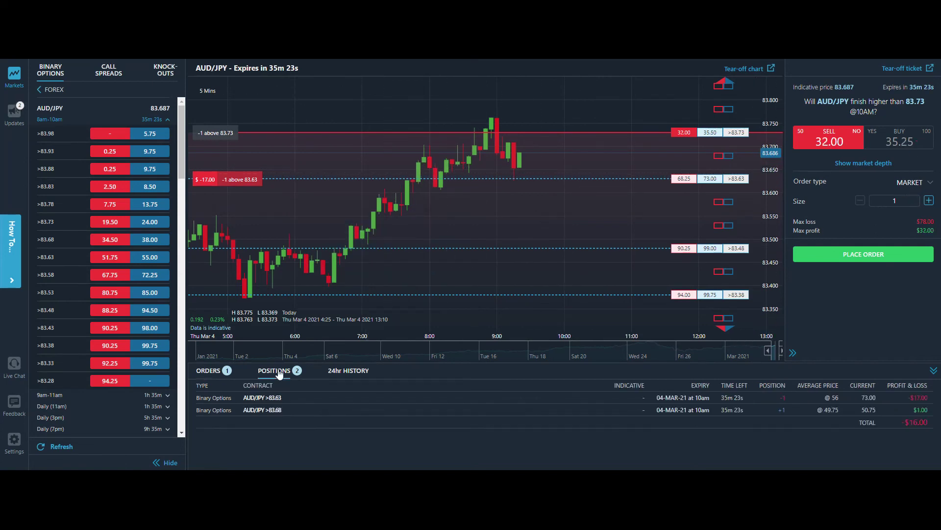